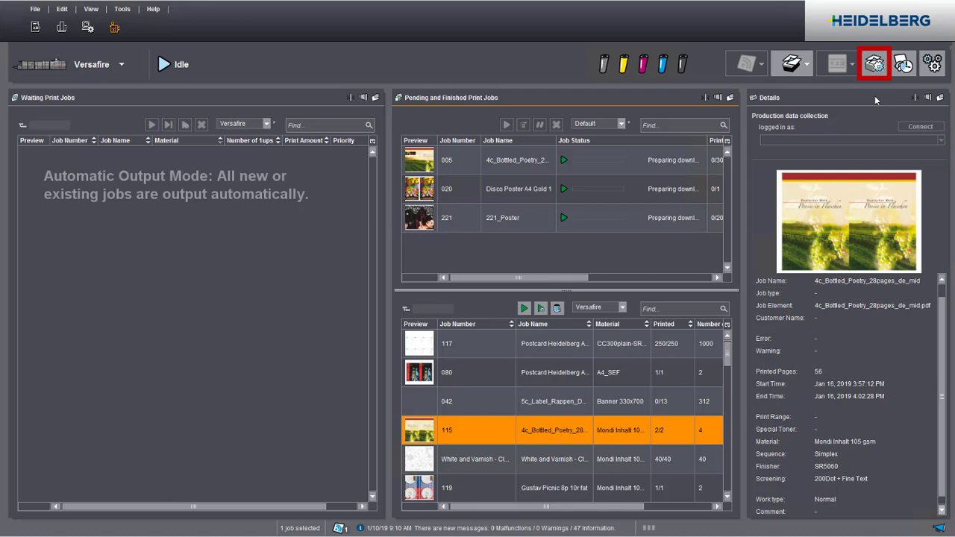
Open paper calibration management and show the Available Calibrations list.
left_click(877, 68)
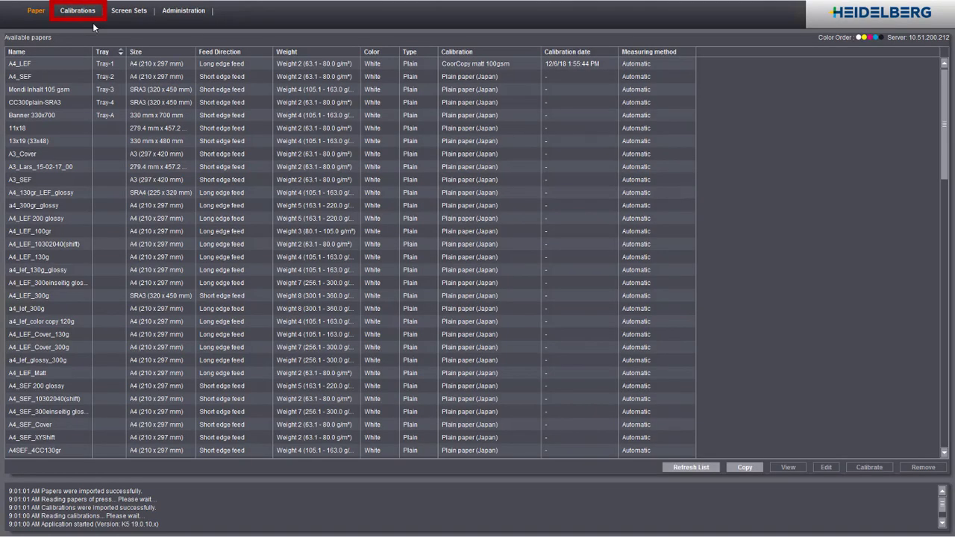
left_click(83, 13)
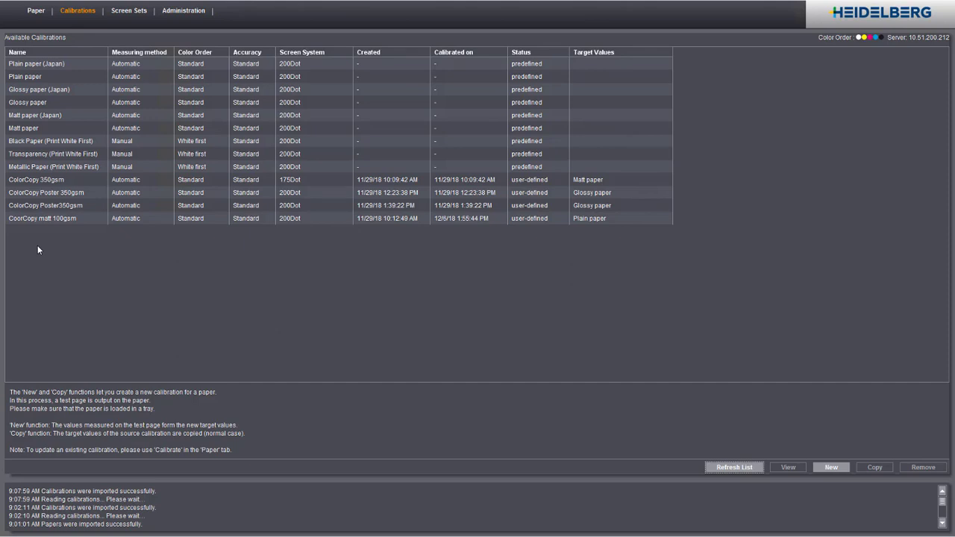
Start a new calibration that copies the Matt paper calibration's target values.
left_click(41, 125)
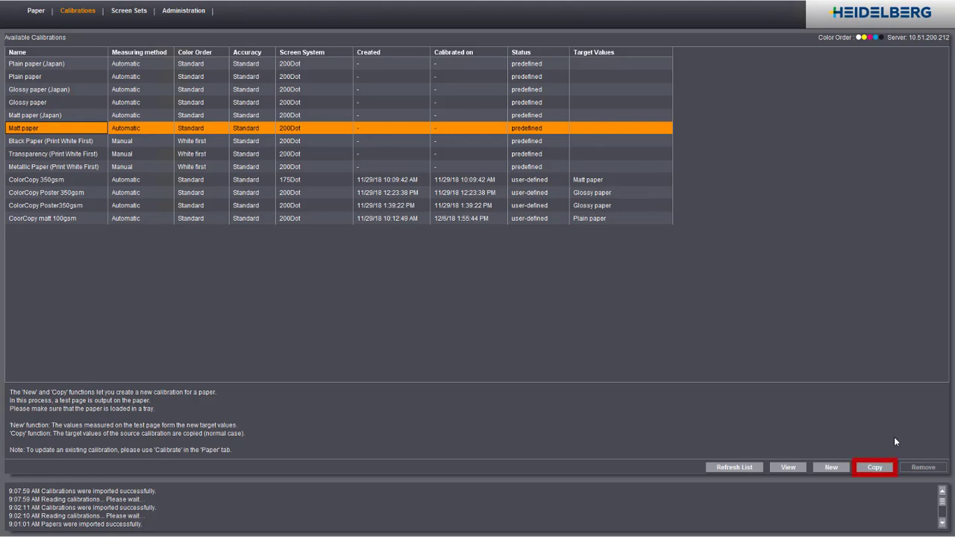
left_click(876, 467)
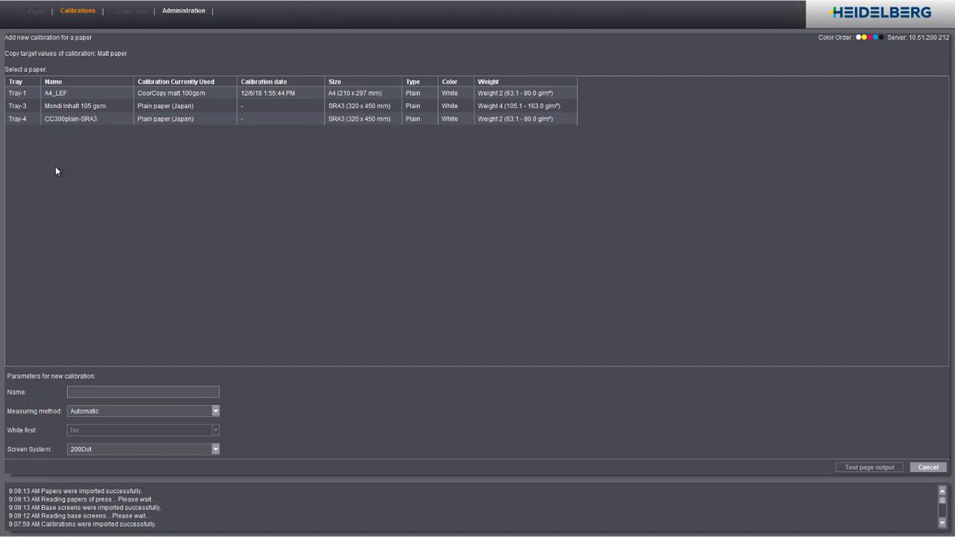
Base the calibration on Tray-3 Mondi Inhalt 105 gsm, name it 'Mondi Inhalt 105 gsm', with Manual measuring and 175Dot screening.
left_click(22, 106)
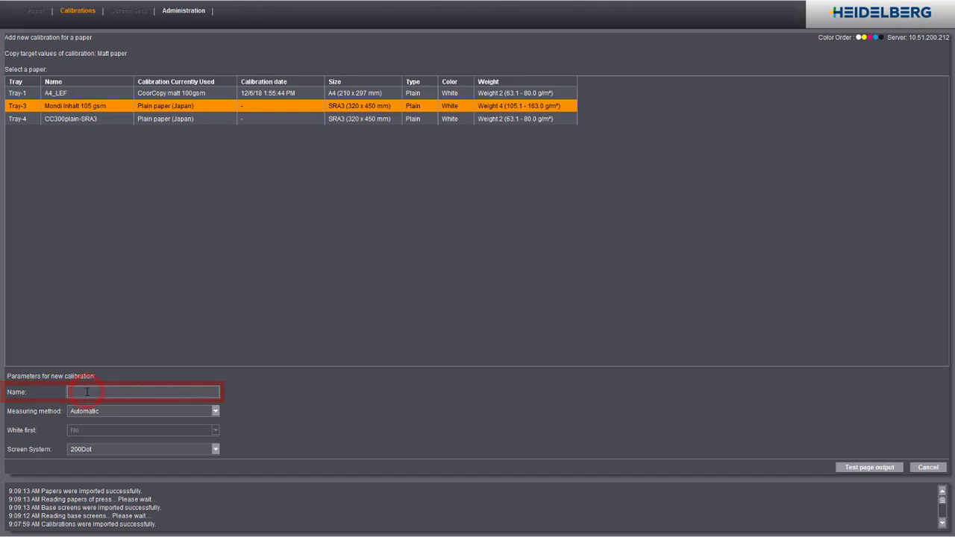
type("Mondi Inhalt 105 gsm")
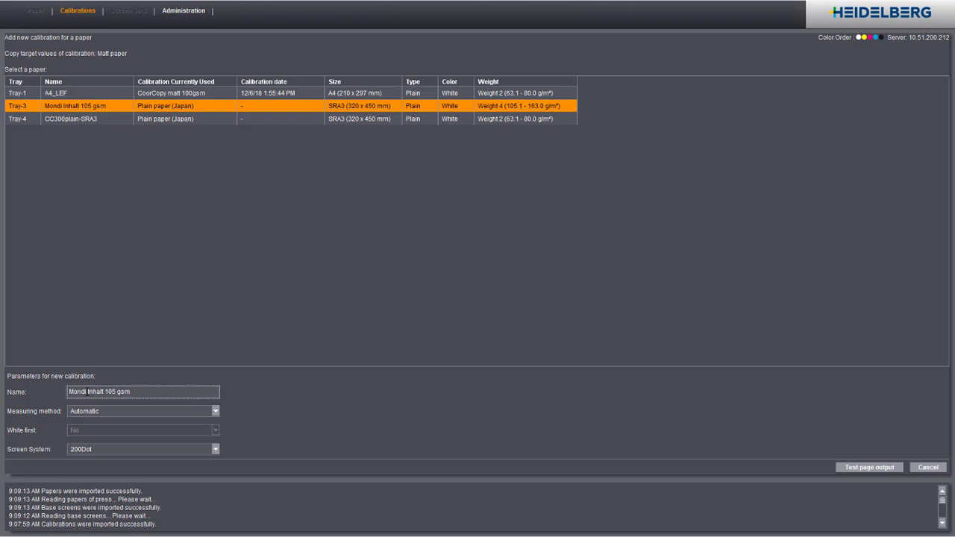
key("Tab")
left_click(217, 415)
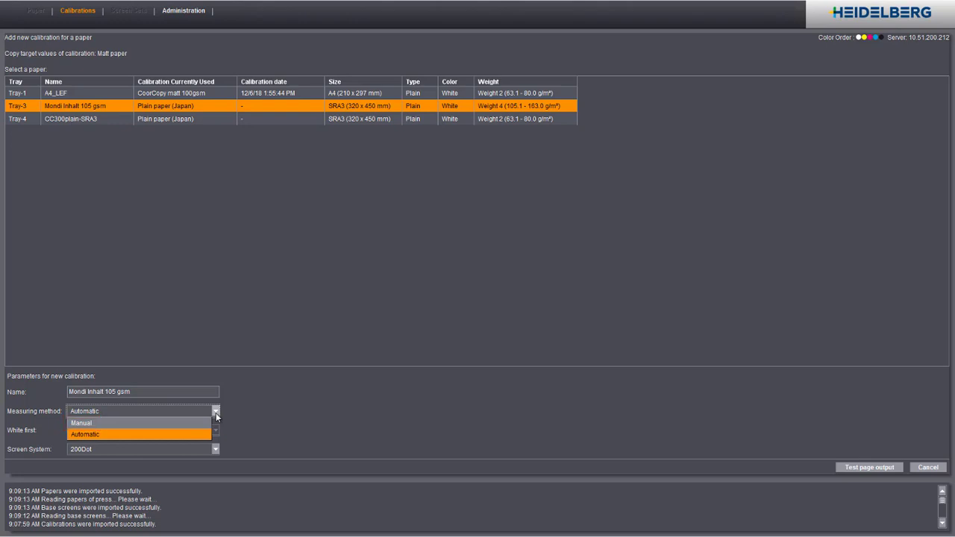
left_click(187, 423)
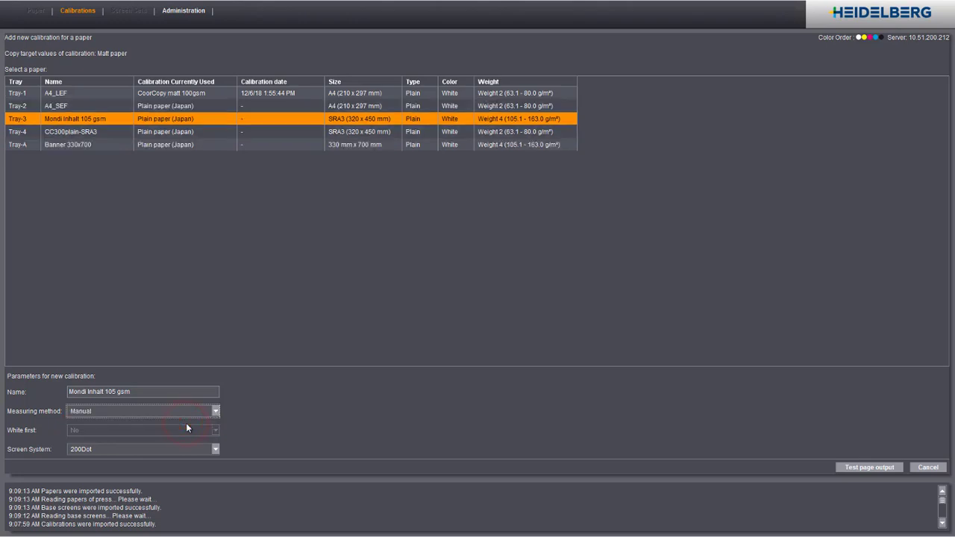
key("Tab")
left_click(215, 450)
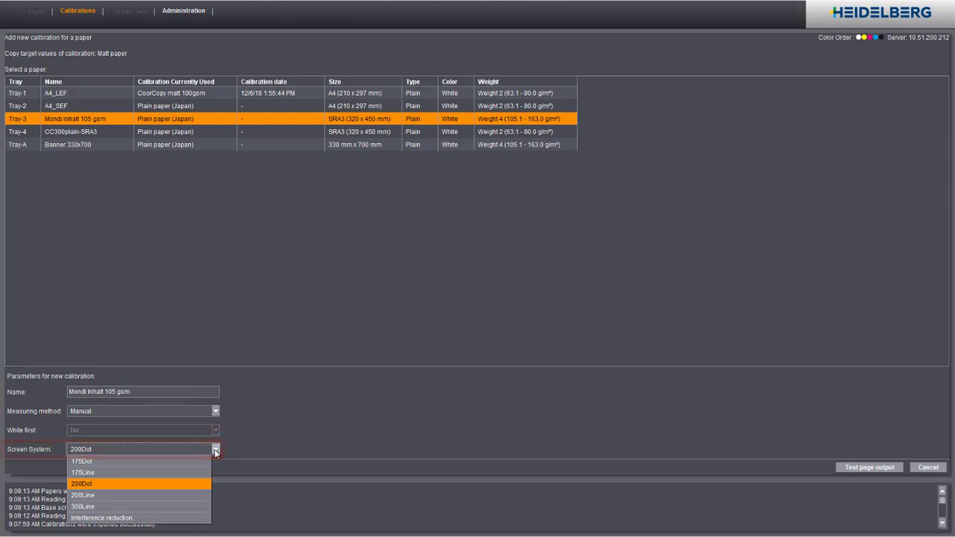
left_click(181, 461)
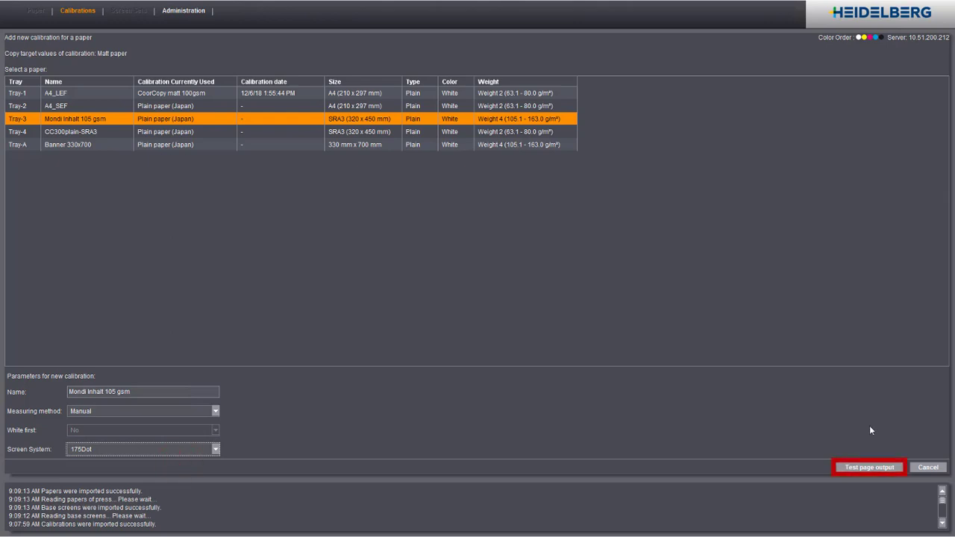
Print the calibration test page at High accuracy, 10 copies, to the Finisher Upper Tray.
left_click(875, 471)
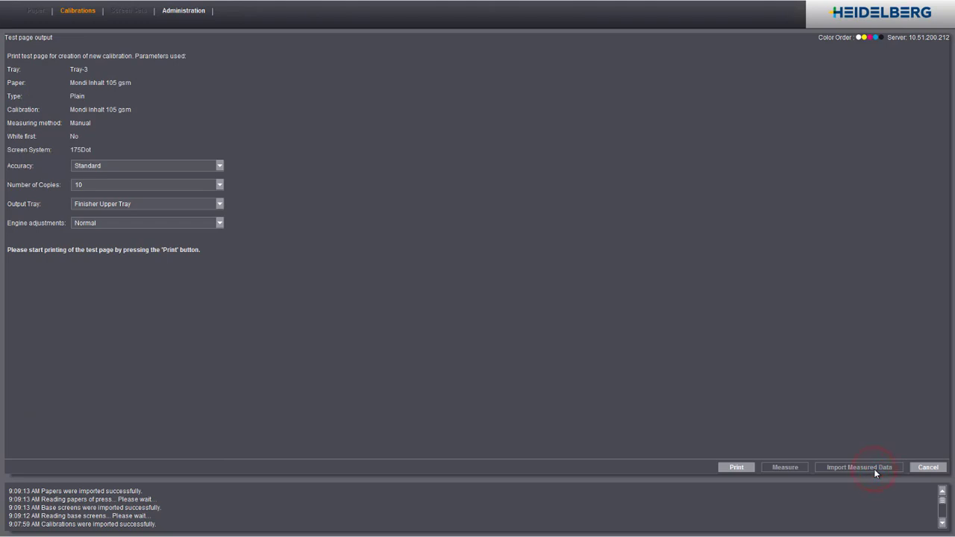
left_click(220, 165)
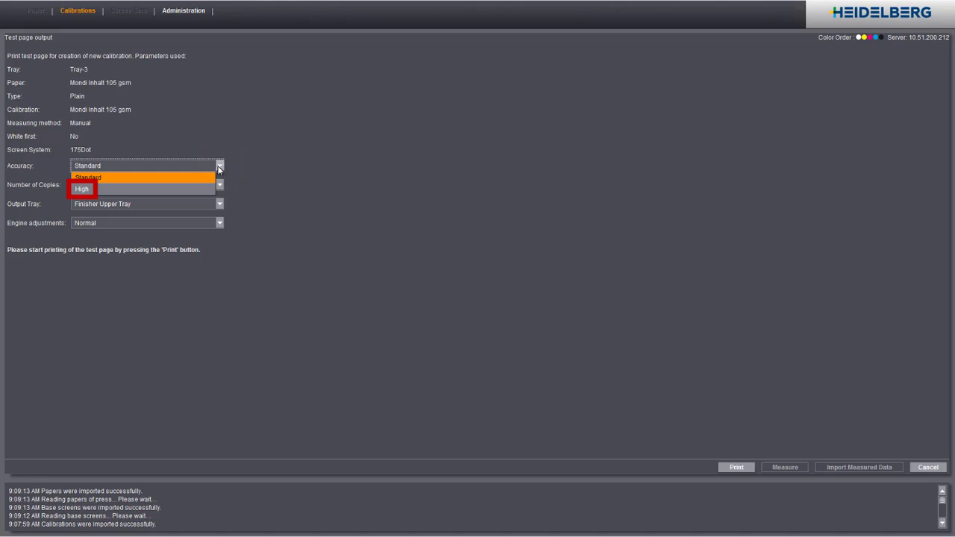
left_click(197, 191)
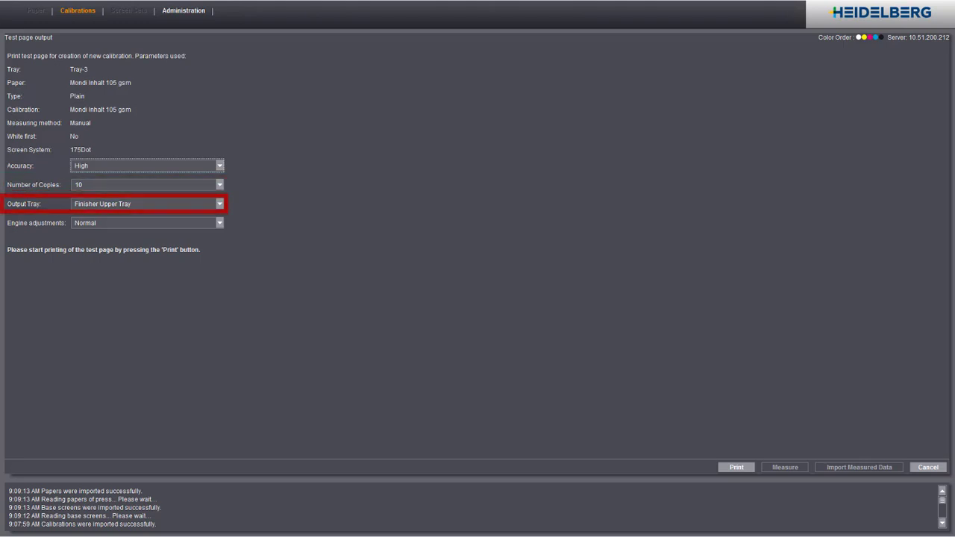
left_click(220, 222)
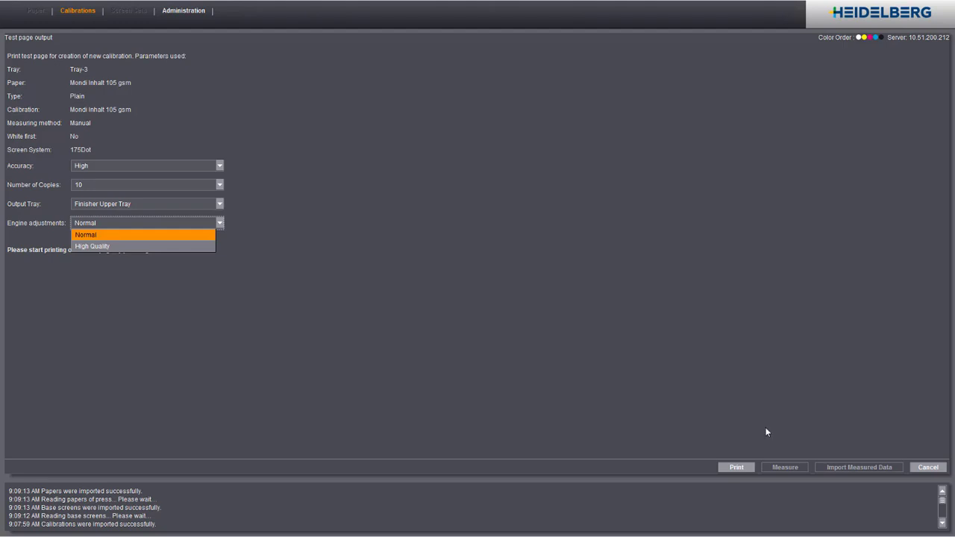
left_click(742, 468)
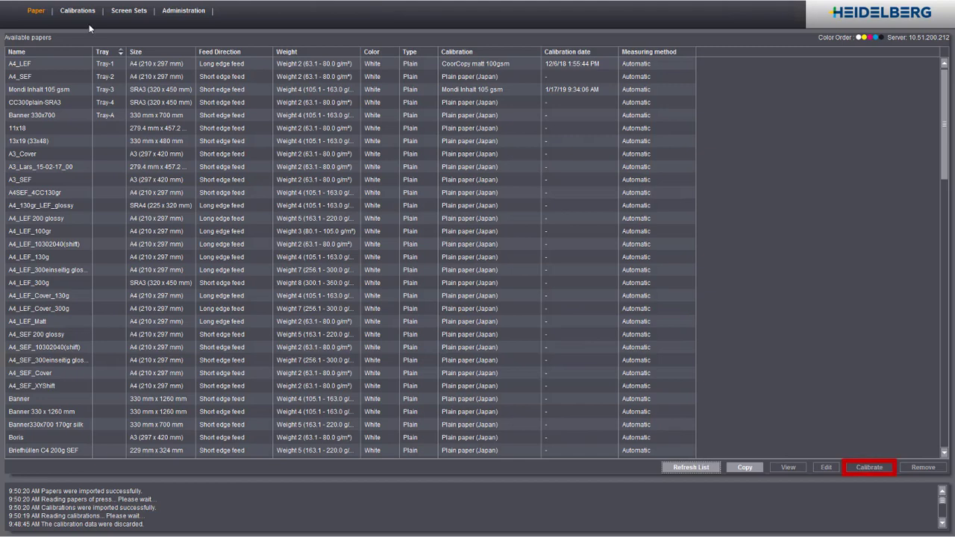
Start recalibrating the Mondi Inhalt 105 gsm paper, keeping Automatic measuring.
left_click(52, 88)
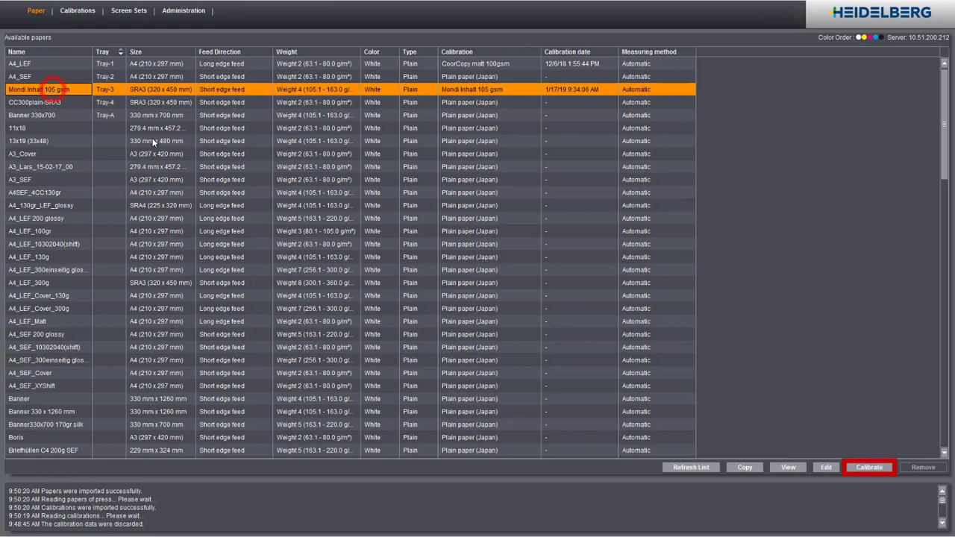
left_click(868, 467)
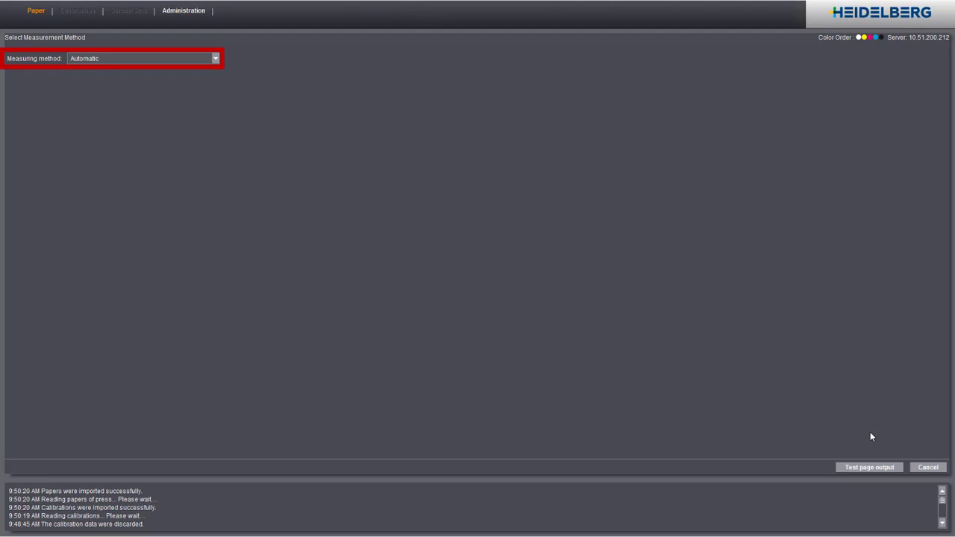
Run the inline sensor calibration for Mondi Inhalt 105 gsm and apply the measured result.
left_click(890, 468)
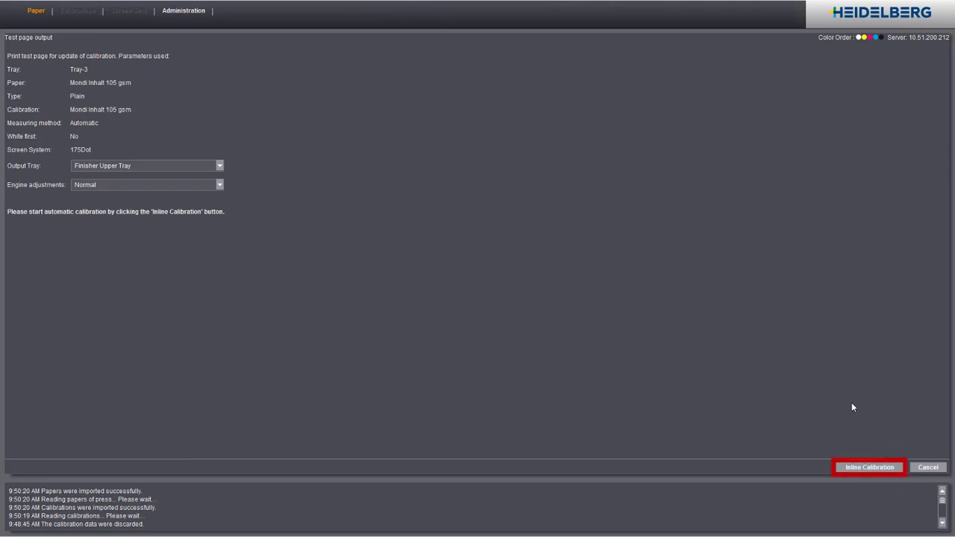
left_click(862, 468)
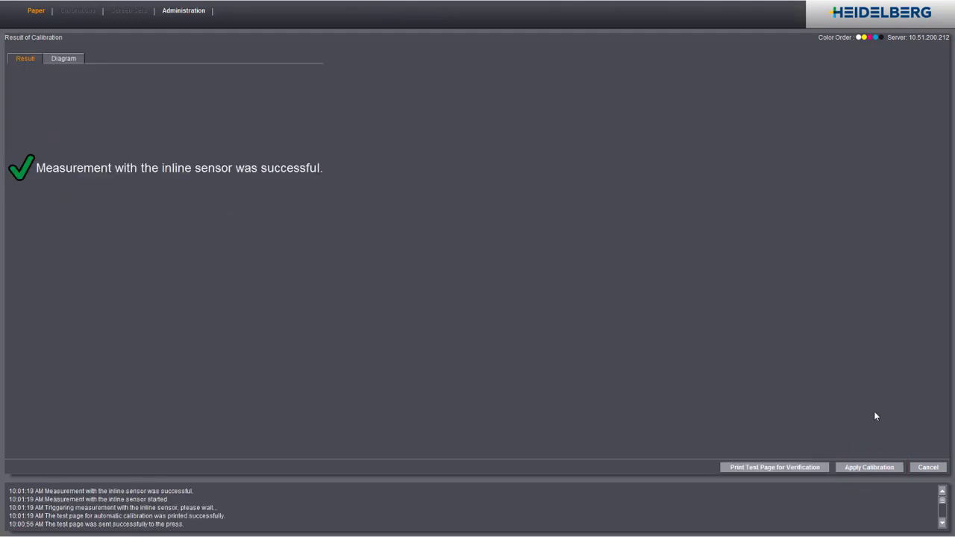
left_click(868, 467)
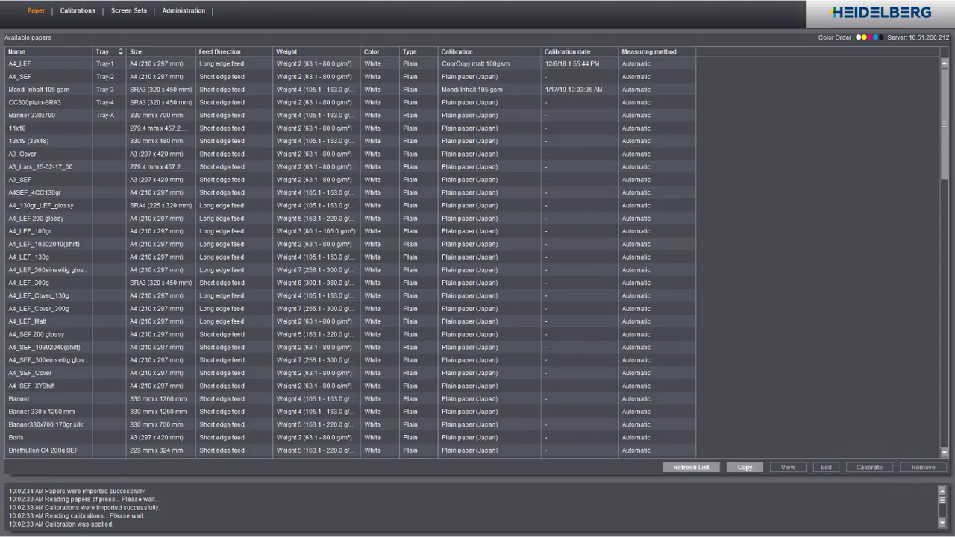